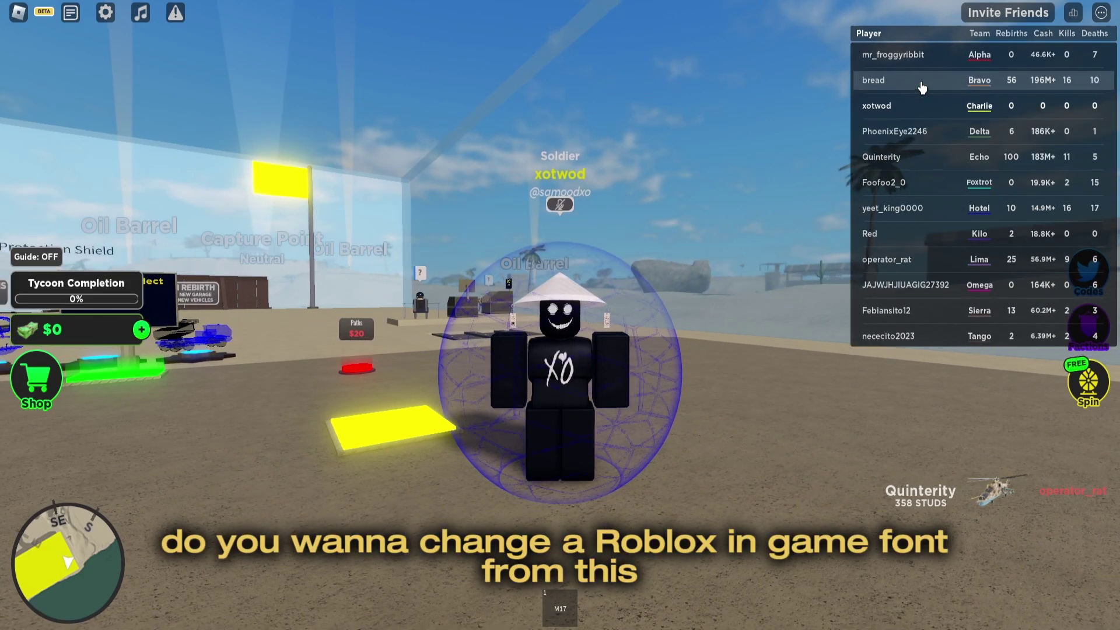
pyautogui.press('Escape')
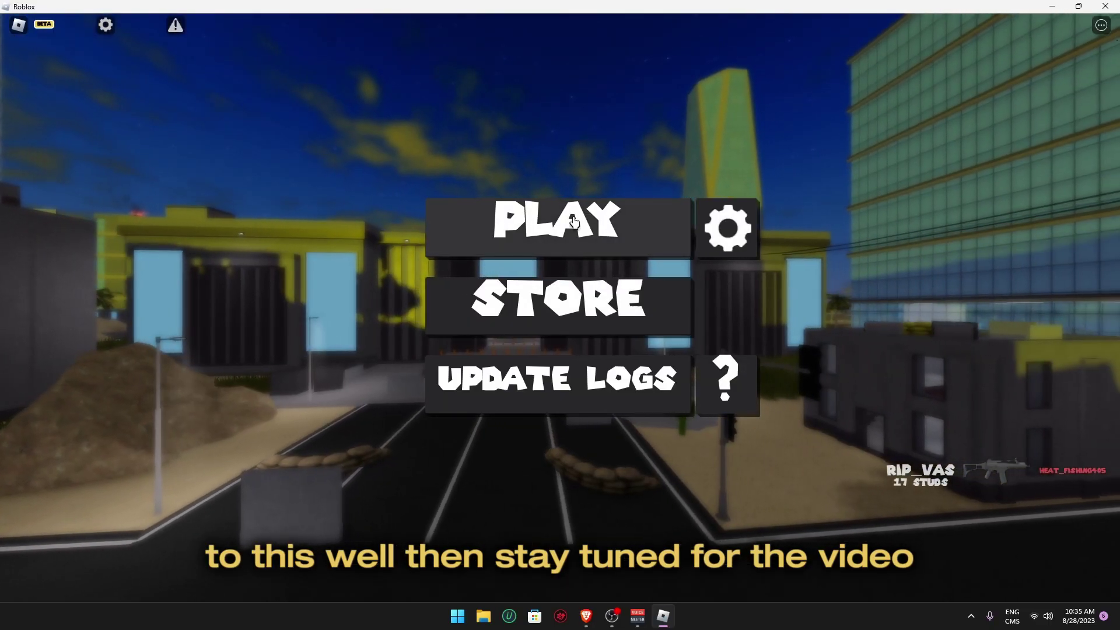
pyautogui.click(574, 222)
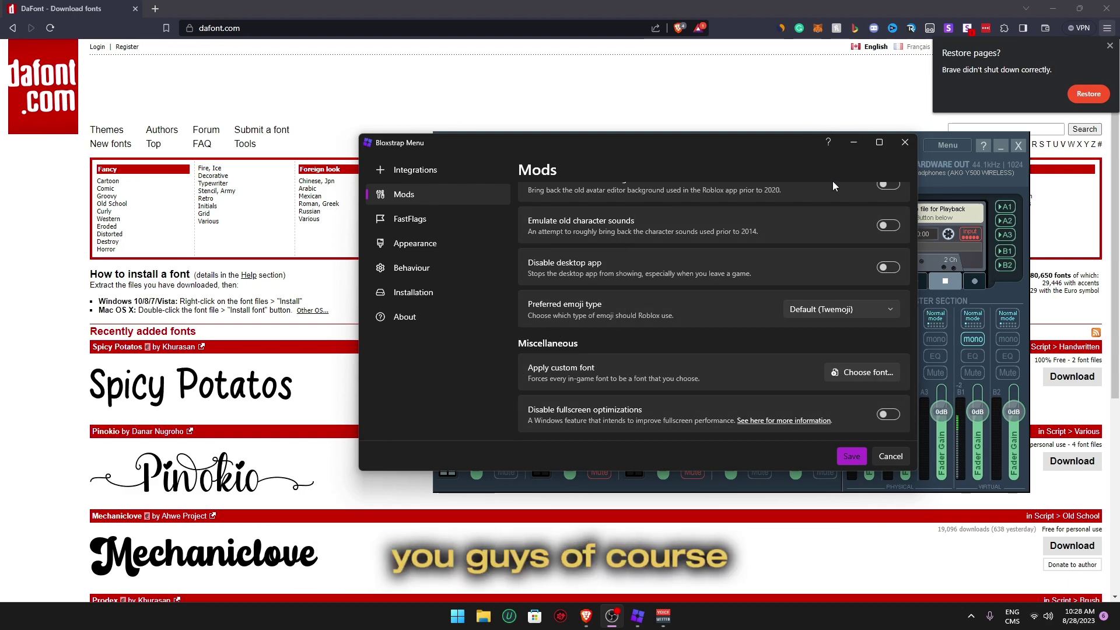
# - Minimize the audio mixer and Bloxstrap windows and look through the recently added fonts on DaFont
pyautogui.click(1000, 145)
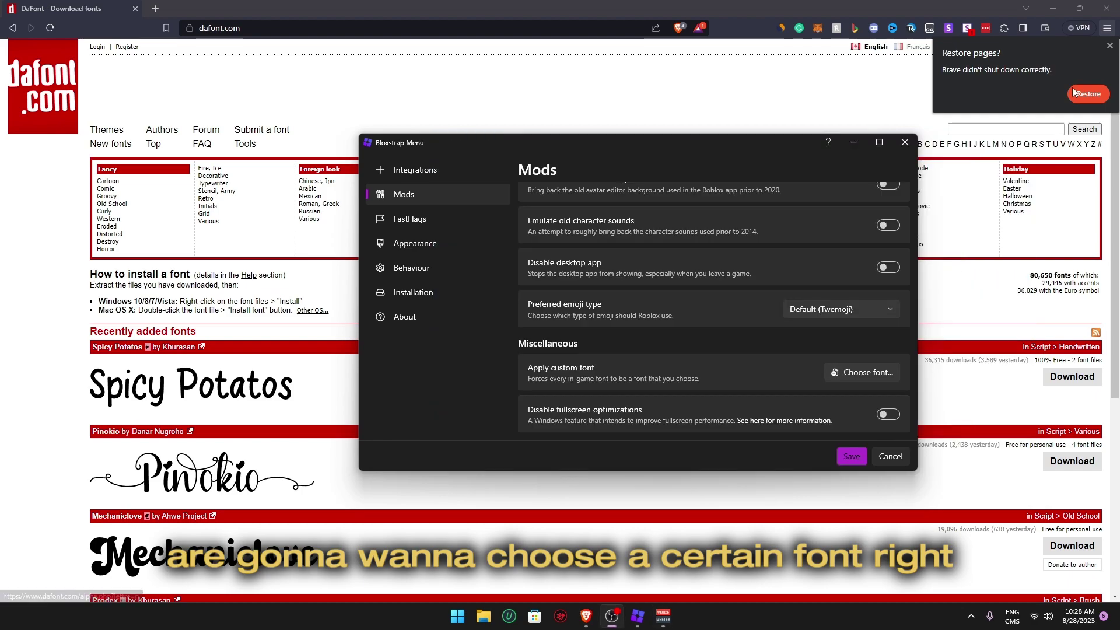
pyautogui.click(853, 143)
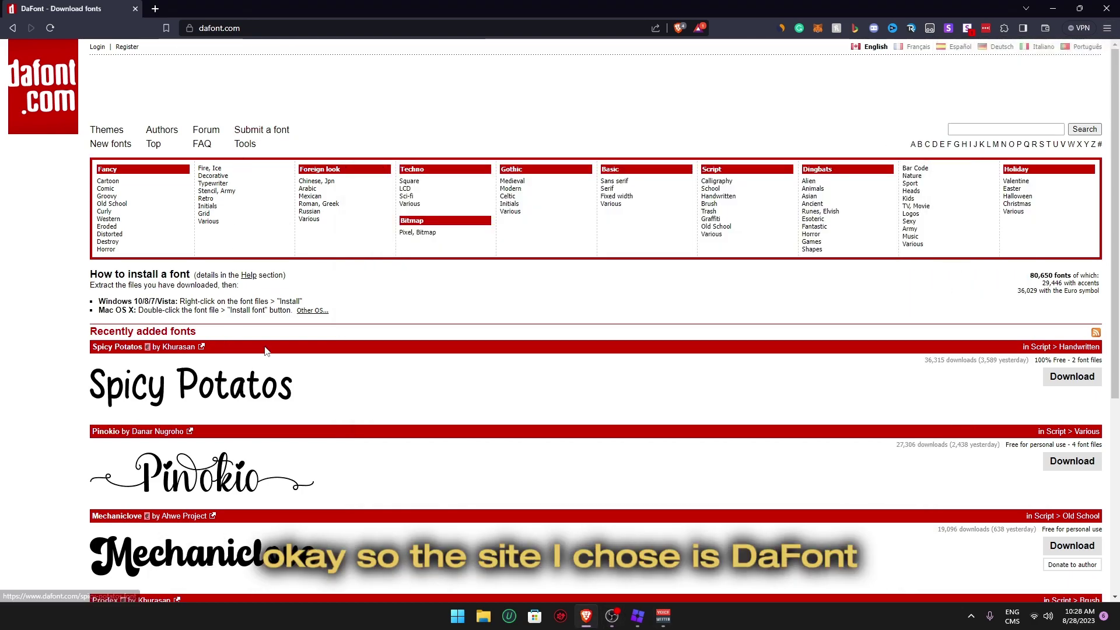
pyautogui.scroll(-3, 280, 338)
pyautogui.scroll(1, 299, 365)
pyautogui.scroll(2, 299, 365)
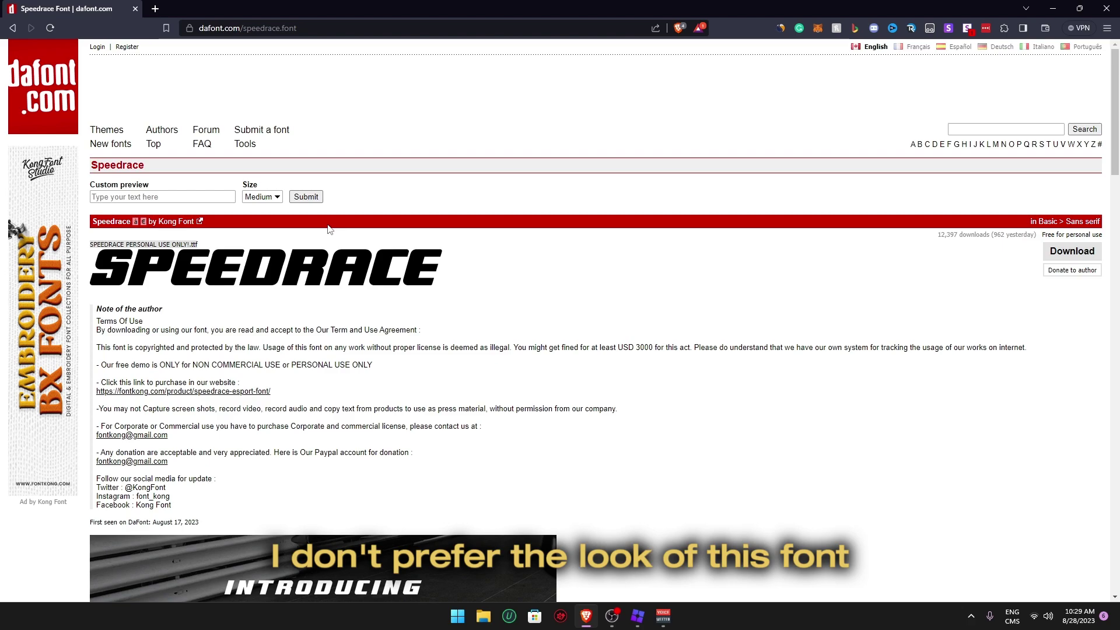
# - Download the Speedrace font from its DaFont page and save speedrace.zip to the Desktop
pyautogui.click(1053, 255)
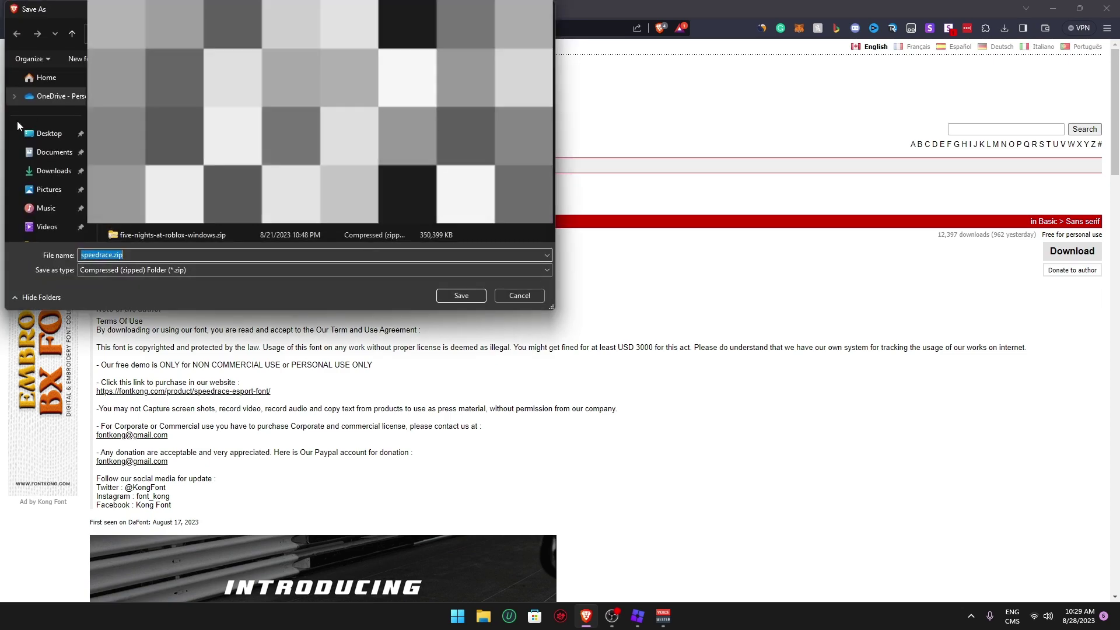
pyautogui.click(78, 133)
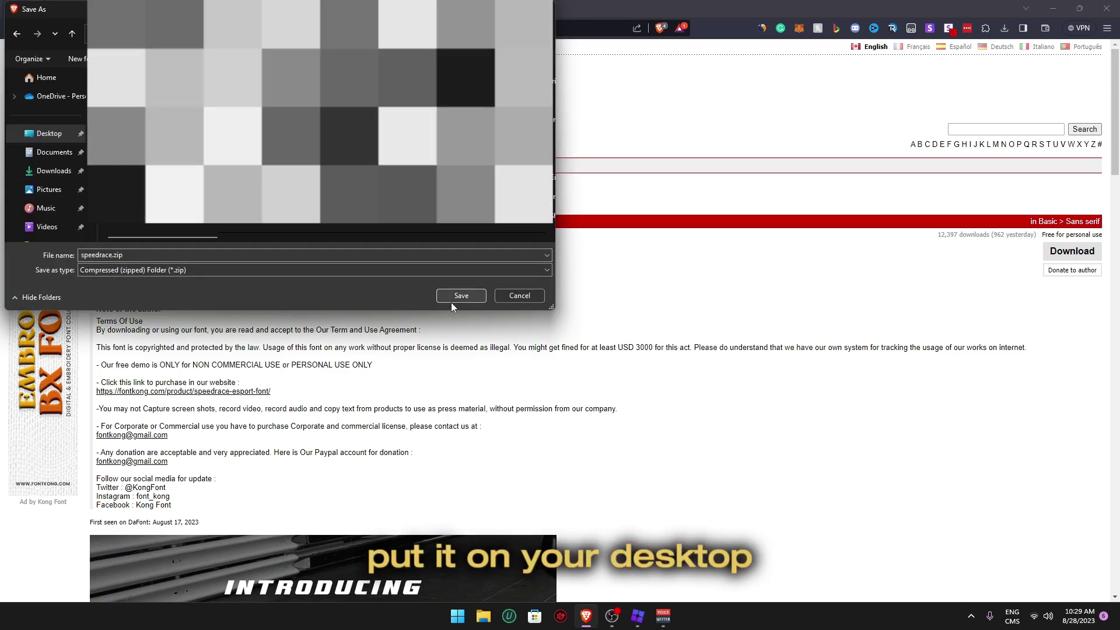
pyautogui.click(450, 301)
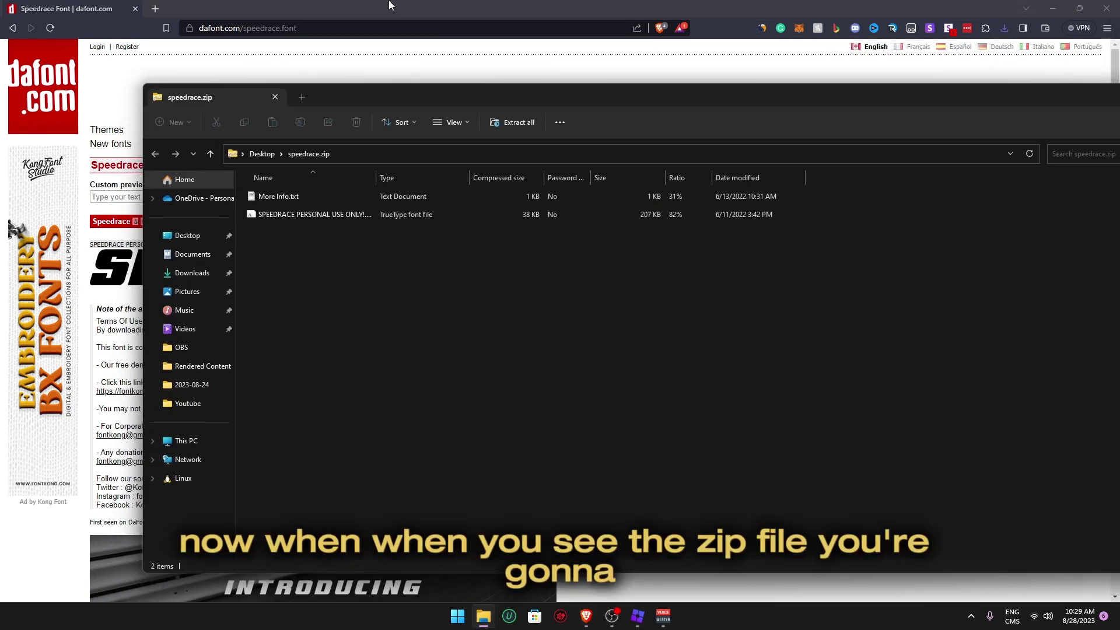
# - Extract the SPEEDRACE PERSONAL USE ONLY font file from speedrace.zip onto the desktop and close the archive window
pyautogui.moveTo(898, 6); pyautogui.dragTo(321, 232)
pyautogui.moveTo(315, 216); pyautogui.dragTo(330, 65)
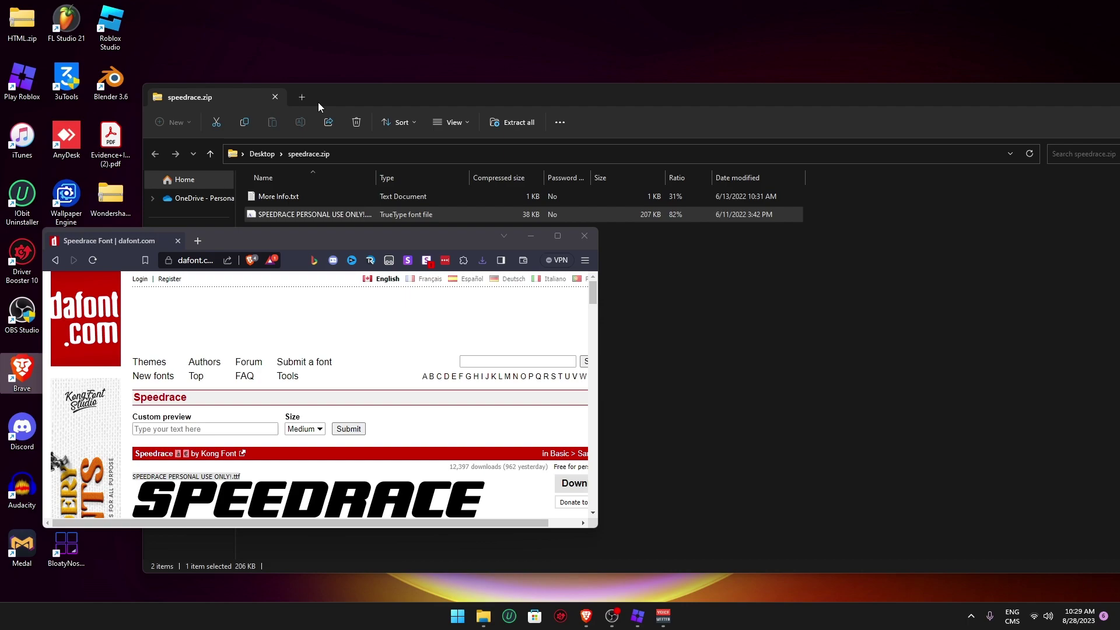
pyautogui.moveTo(317, 103); pyautogui.dragTo(291, 311)
pyautogui.rightClick(226, 124)
pyautogui.click(268, 176)
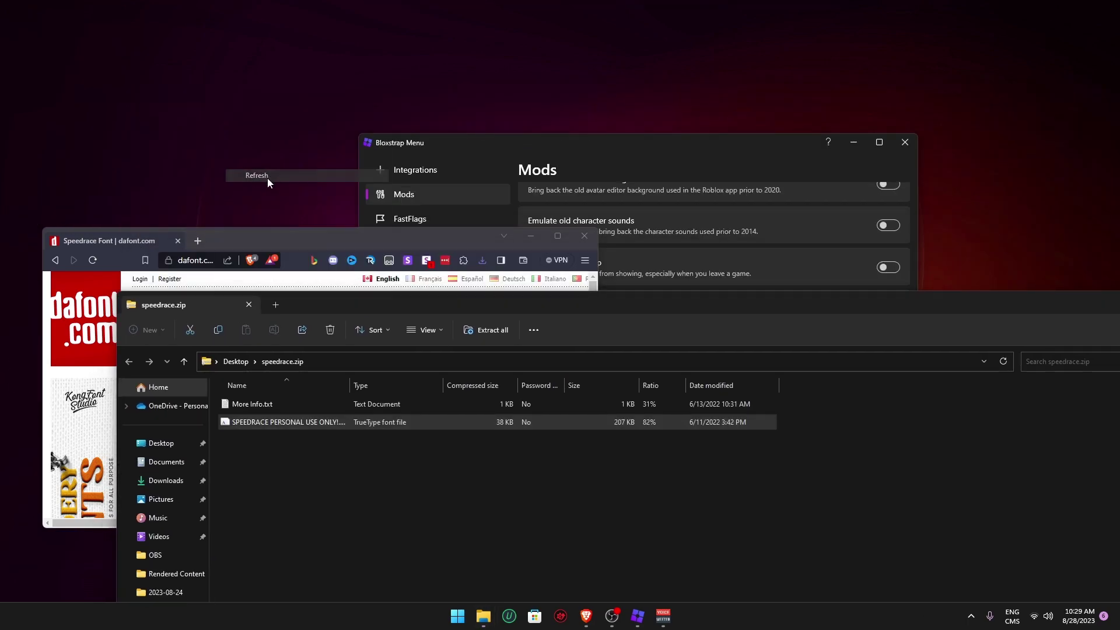
pyautogui.moveTo(236, 233); pyautogui.dragTo(555, 179)
pyautogui.click(245, 312)
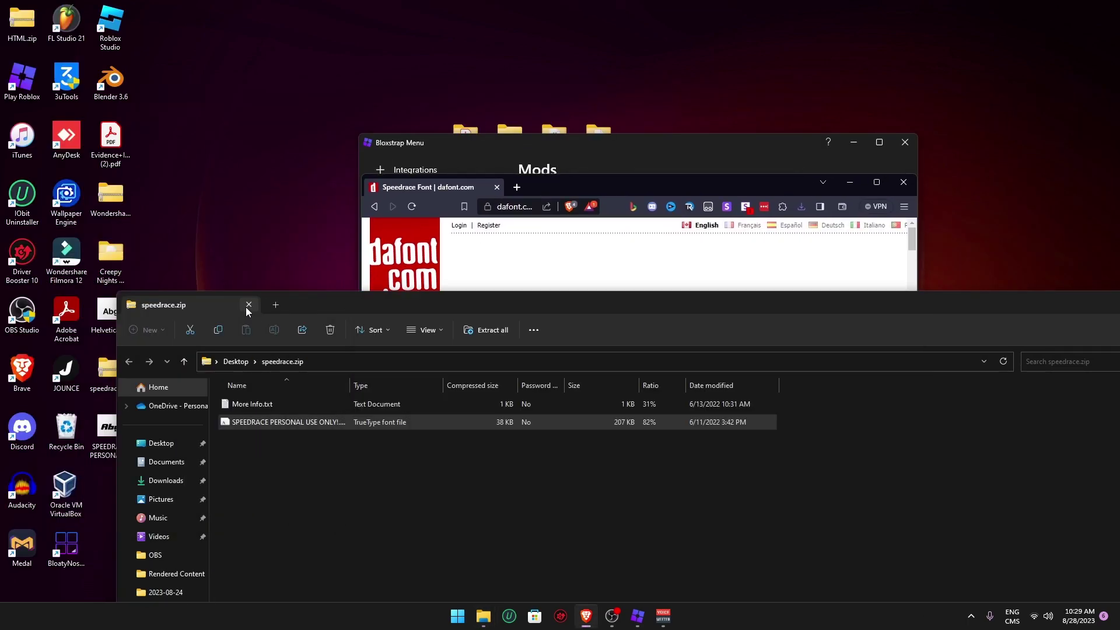
pyautogui.click(248, 305)
# - Switch to Bloxstrap and choose the SPEEDRACE font file as the custom in-game font
pyautogui.click(638, 616)
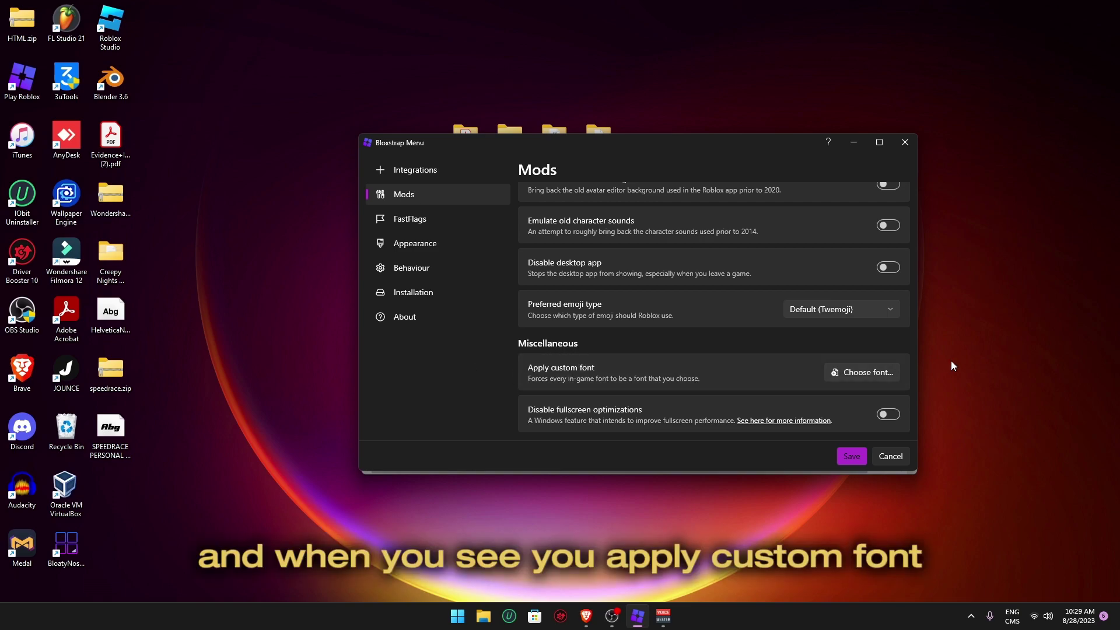
pyautogui.click(863, 372)
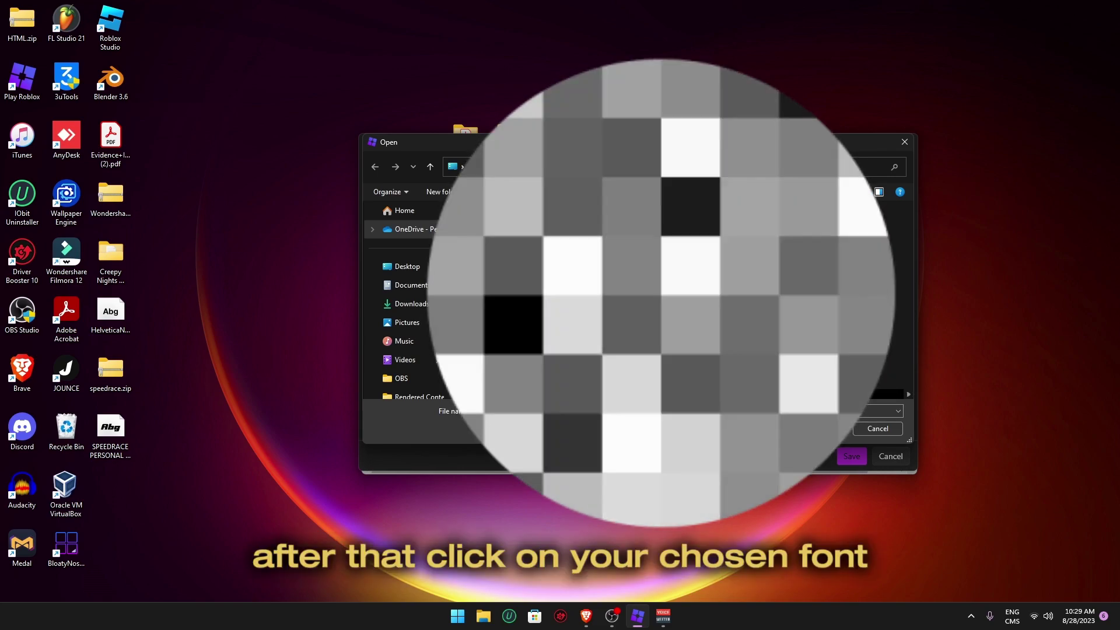
pyautogui.doubleClick(710, 259)
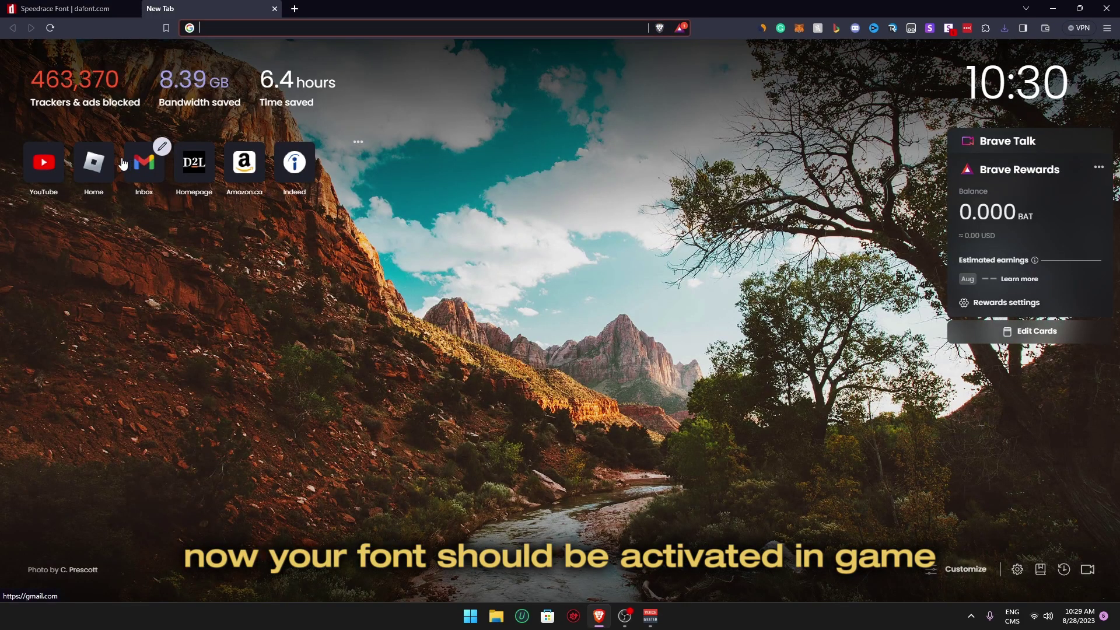
# - Open the Roblox website in the browser and launch the War Tycoon game
pyautogui.click(98, 171)
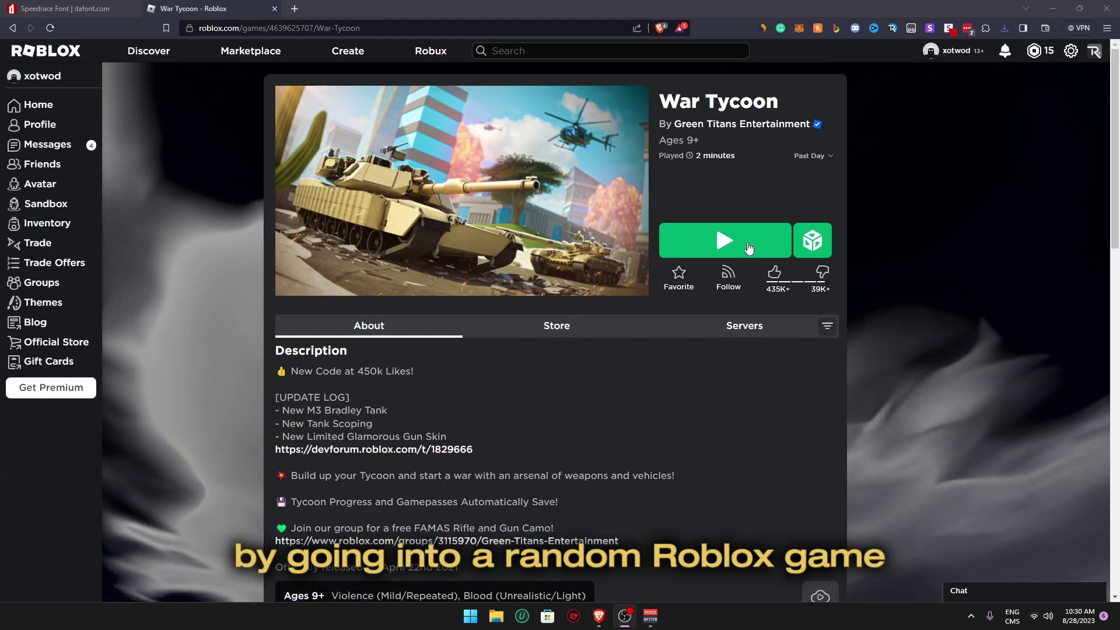
pyautogui.click(749, 247)
pyautogui.click(620, 124)
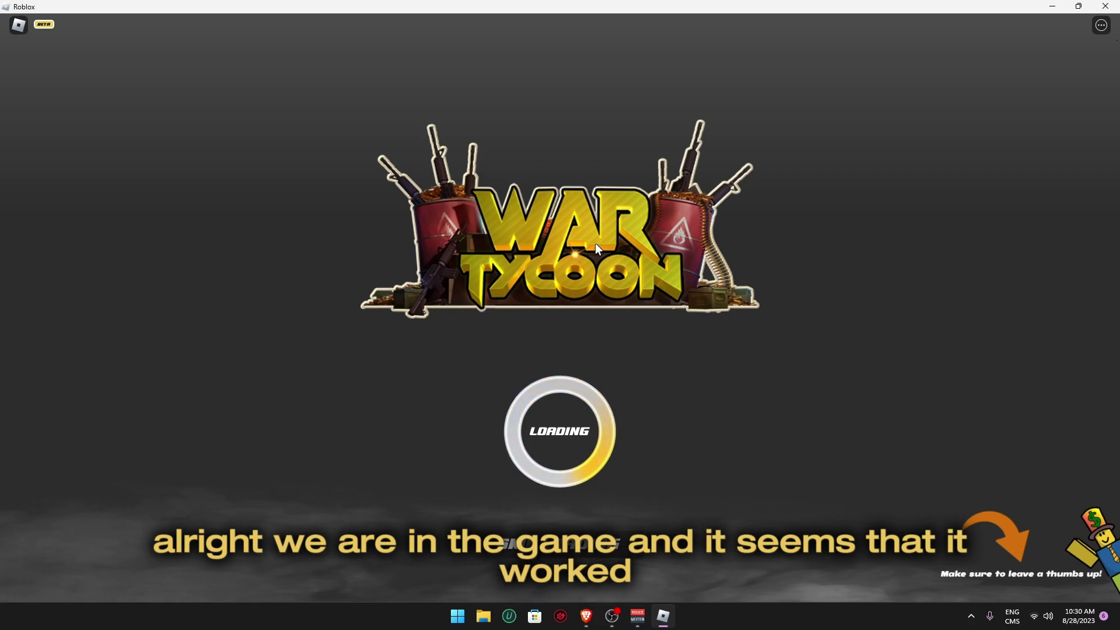
# - Check the custom font on the People and Settings pages of the in-game menu, closing the menu at the end
pyautogui.press('Escape')
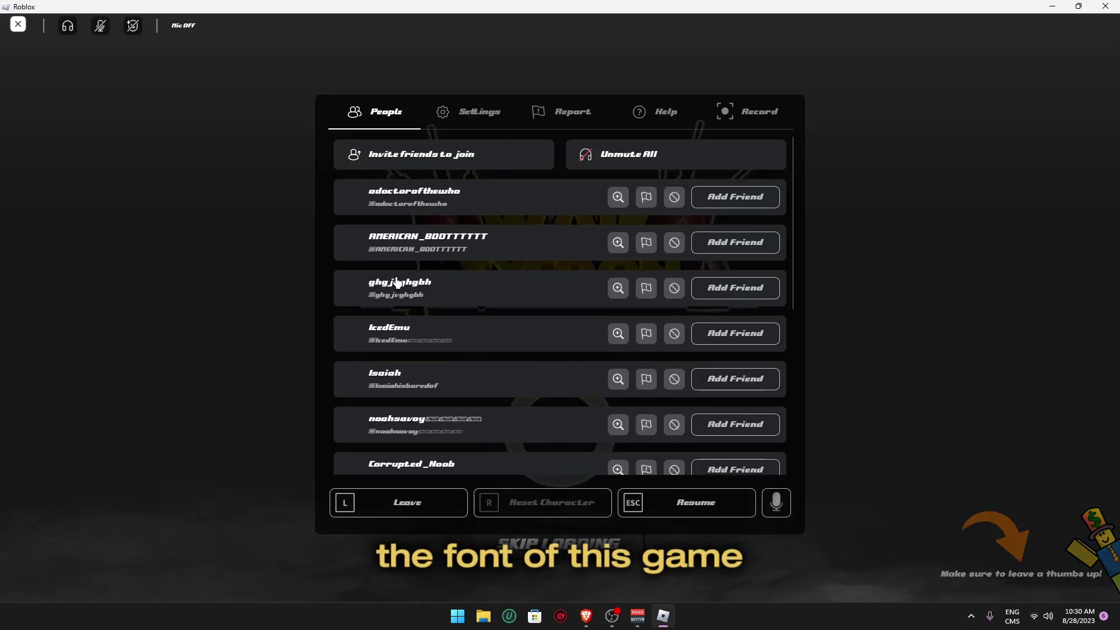
pyautogui.scroll(-3, 436, 267)
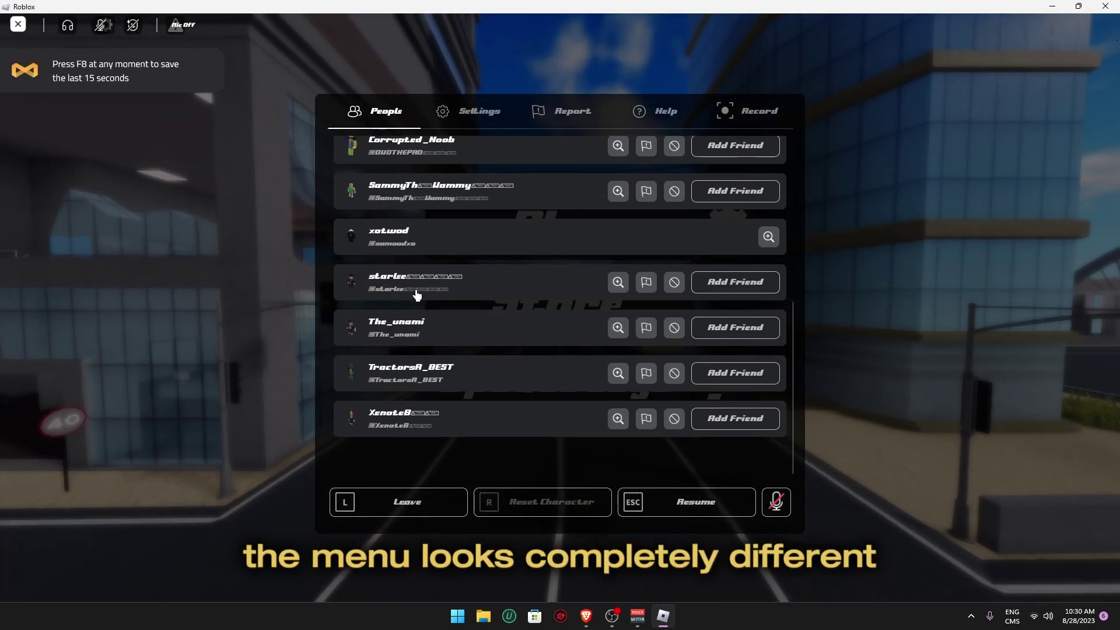
pyautogui.scroll(5, 415, 295)
pyautogui.click(488, 106)
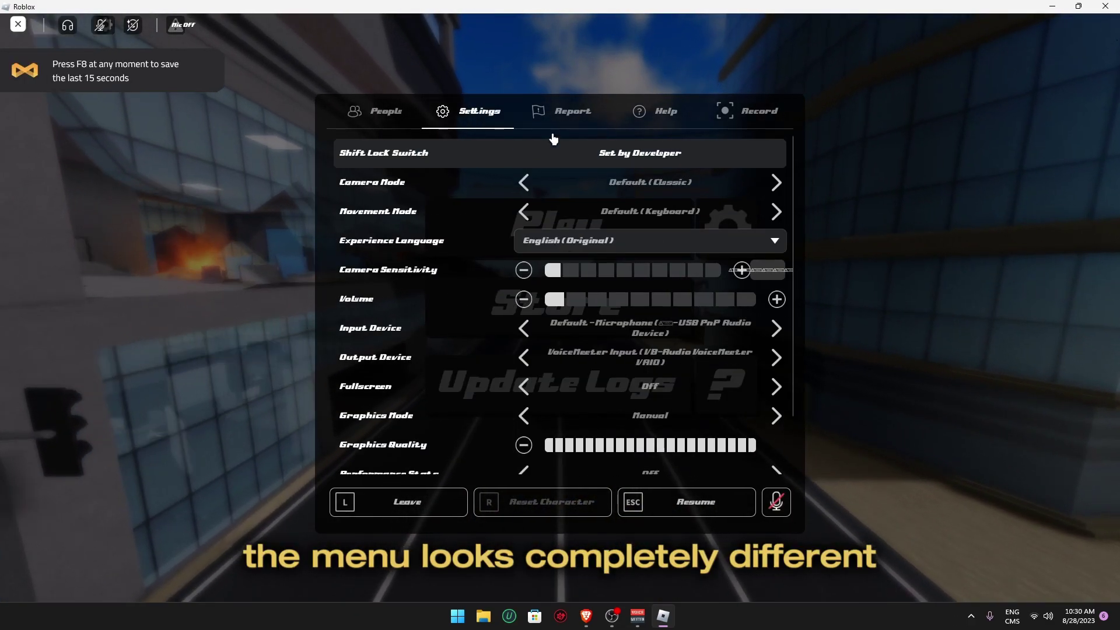
pyautogui.scroll(-2, 618, 278)
pyautogui.press('Escape')
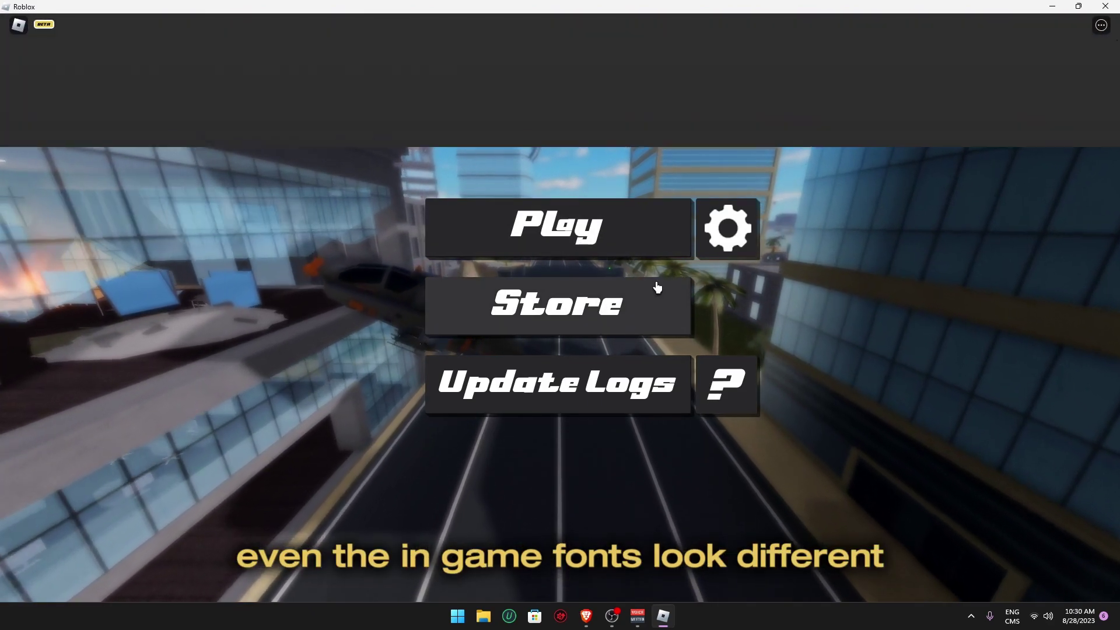
# - Go to War Tycoon's base selection and browse back and forth through the bases to examine their name text
pyautogui.click(658, 287)
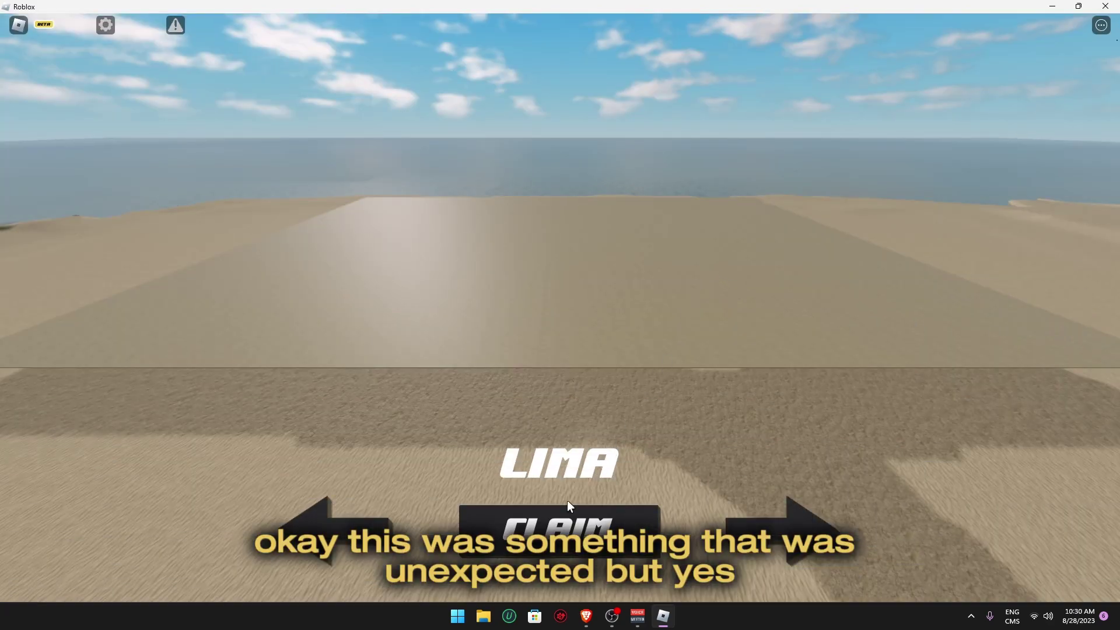
pyautogui.press('Right')
pyautogui.press('Right')
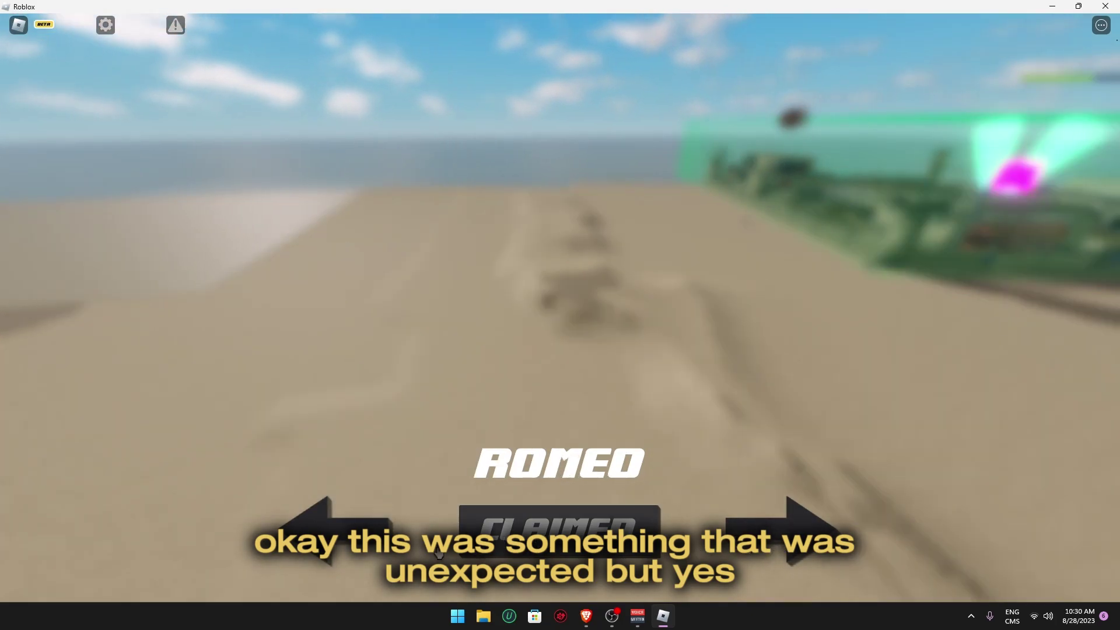
pyautogui.press('Left')
pyautogui.press('Left')
pyautogui.press('Left')
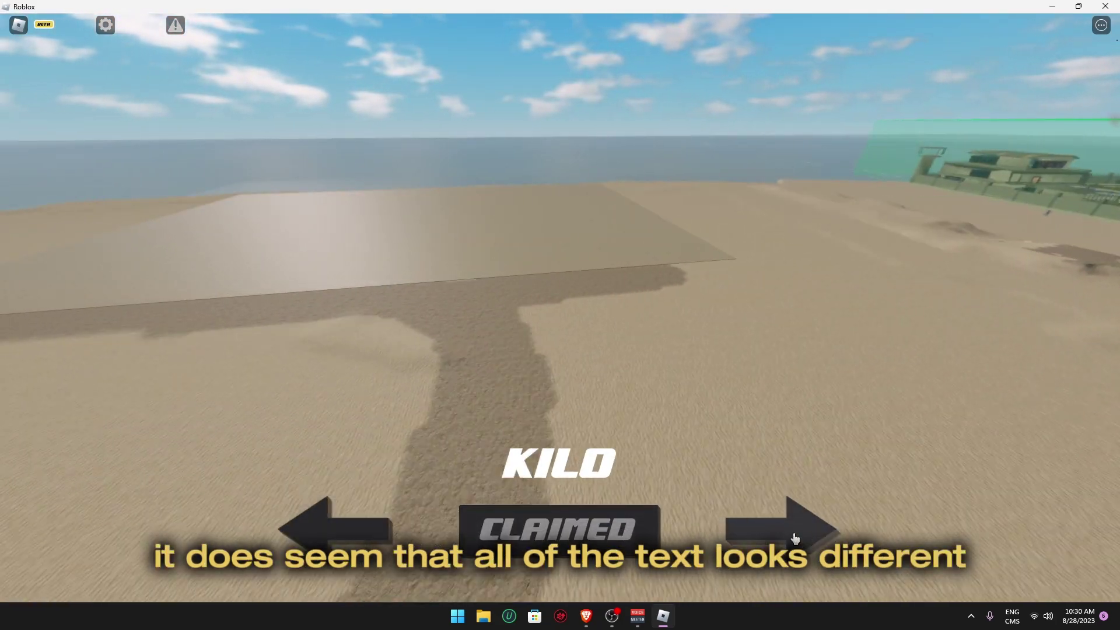
pyautogui.click(795, 538)
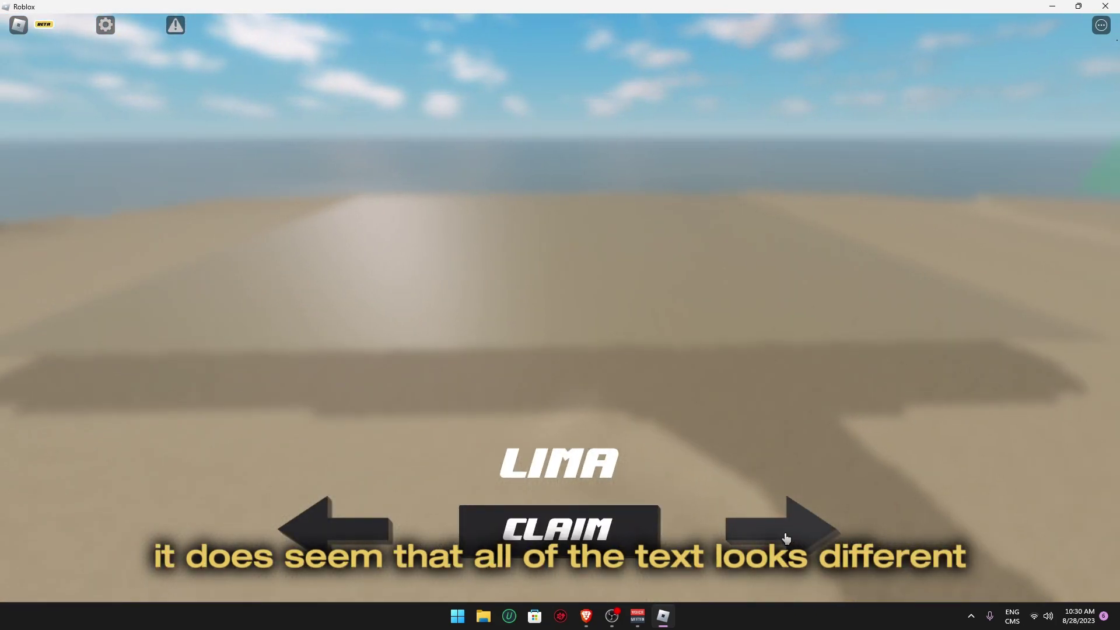
pyautogui.click(795, 538)
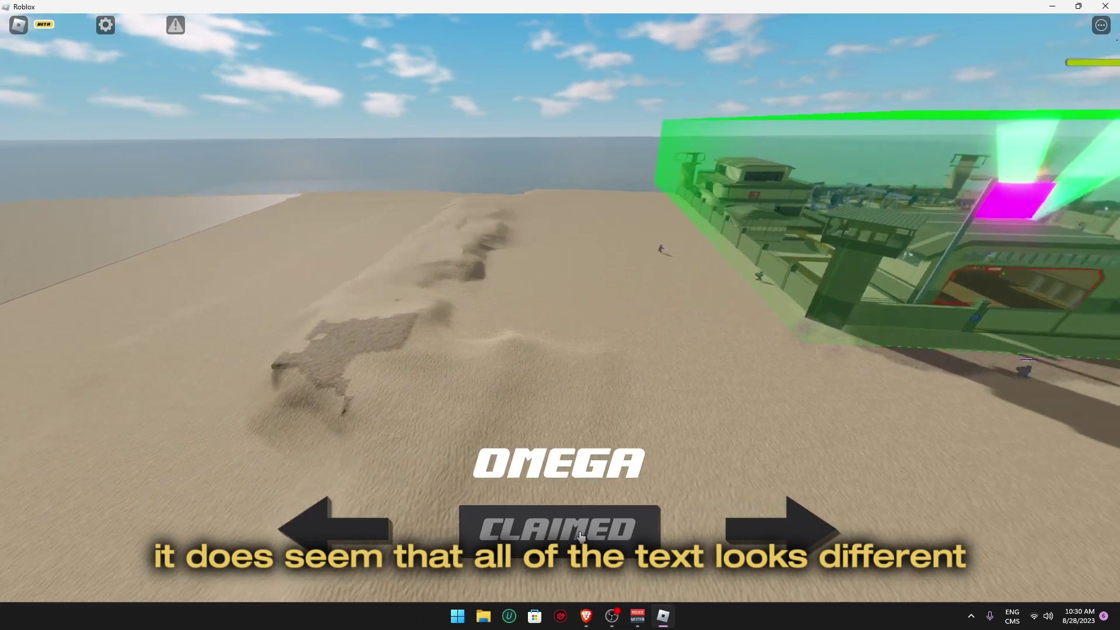
pyautogui.press('Right')
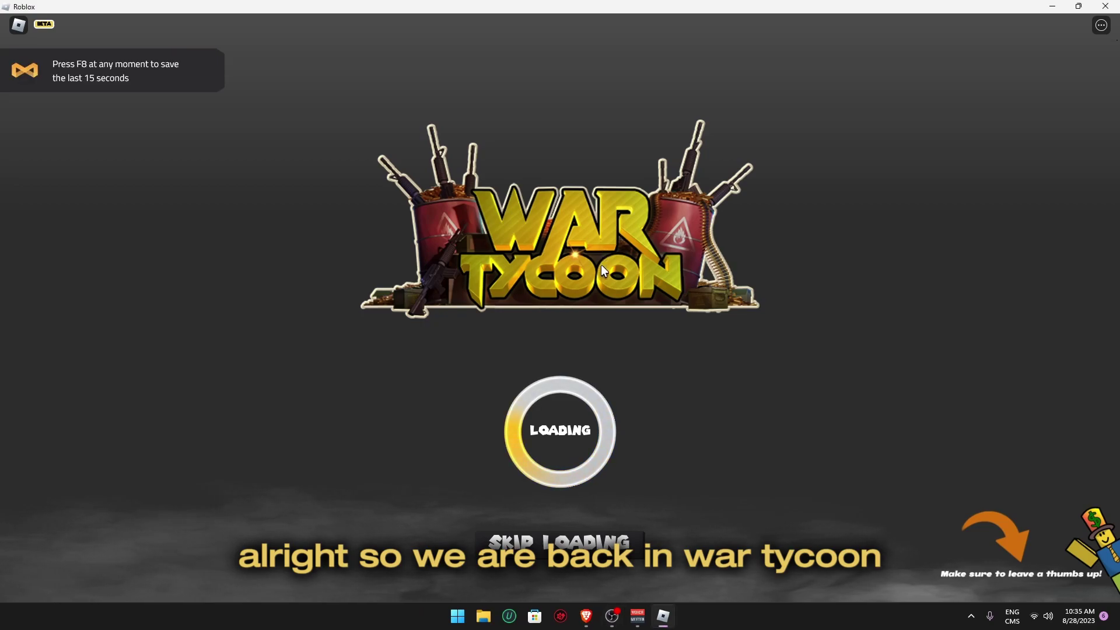
# - Examine the new font on the in-game menu's Settings page after rejoining War Tycoon
pyautogui.press('Escape')
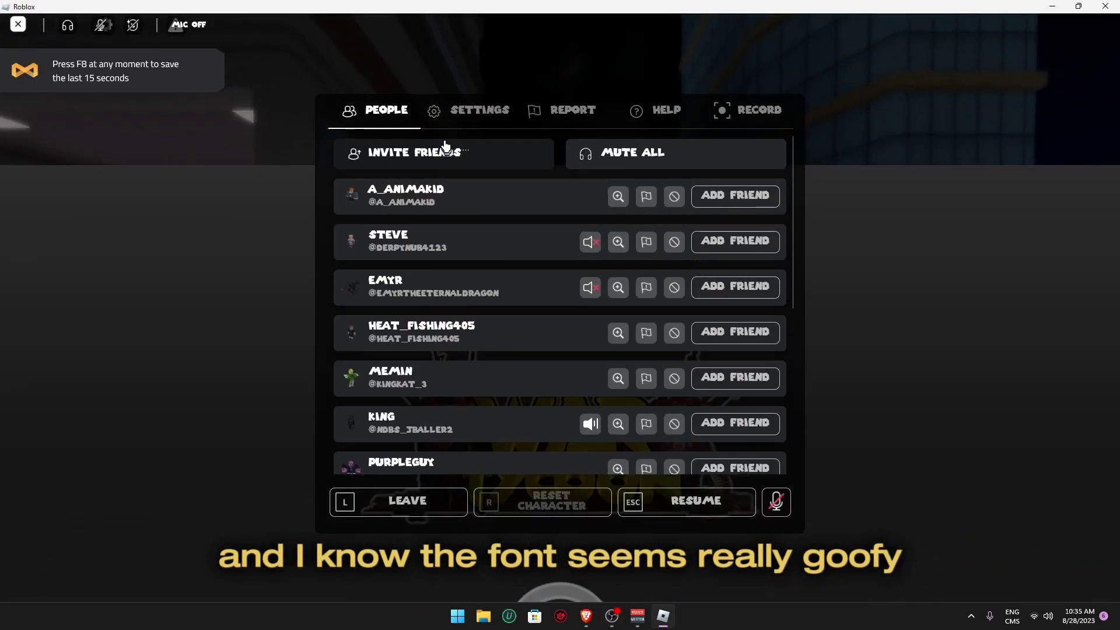
pyautogui.click(479, 109)
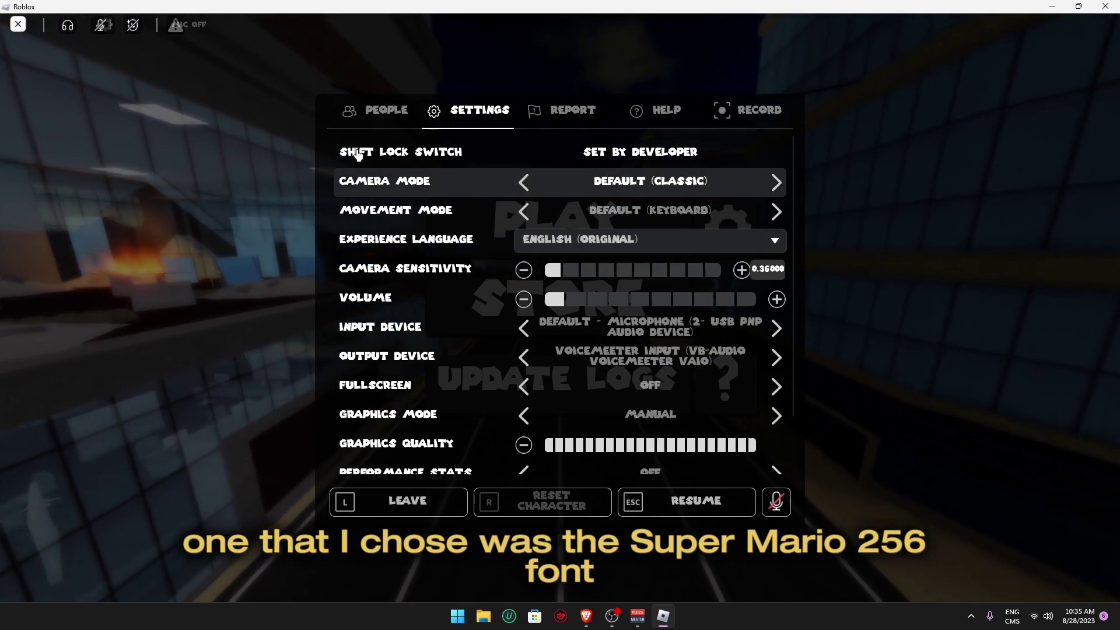
# - Switch to the browser and view the Super Mario 256 font page and its preview artwork on DaFont
pyautogui.click(587, 616)
pyautogui.click(210, 8)
pyautogui.scroll(1, 211, 199)
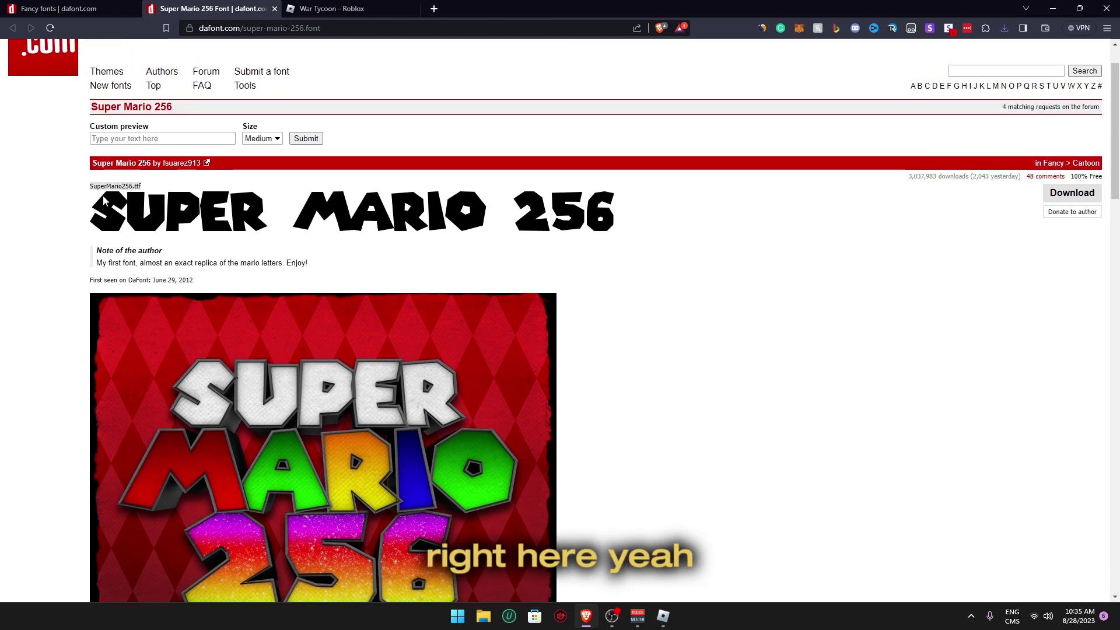
pyautogui.scroll(-5, 630, 574)
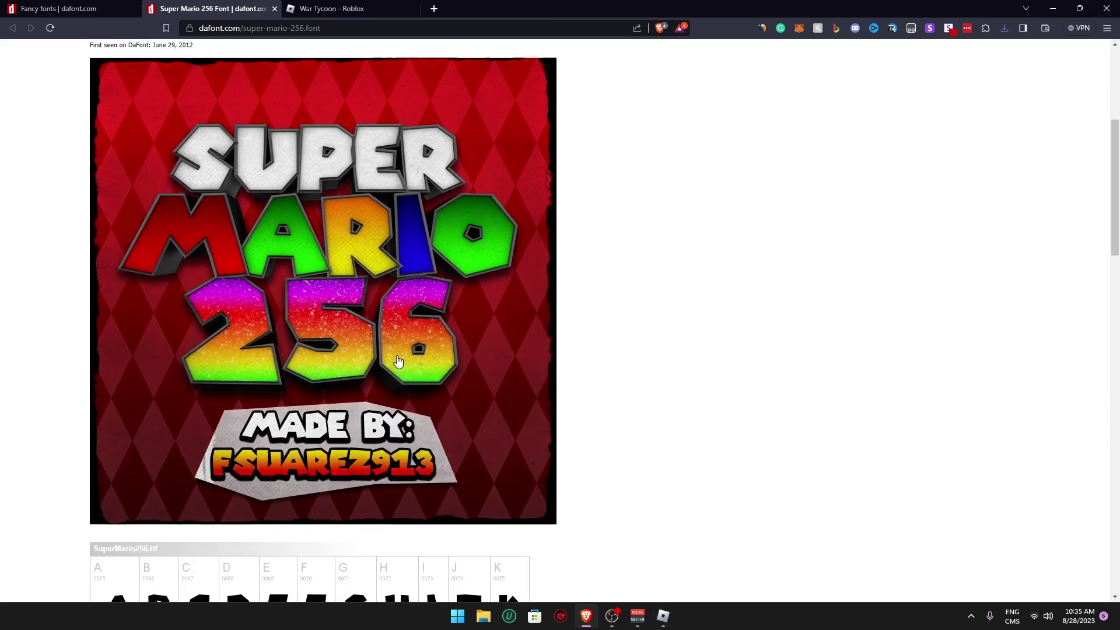
# - Switch back to Roblox, close the in-game menu and enter the War Tycoon game from its main menu
pyautogui.click(663, 616)
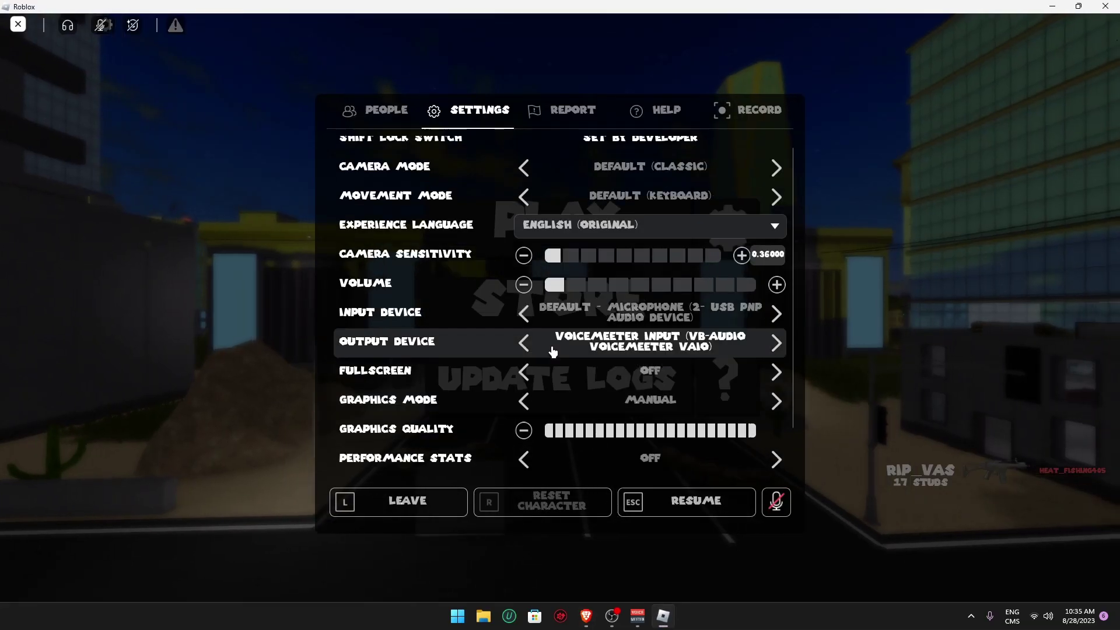
pyautogui.press('Escape')
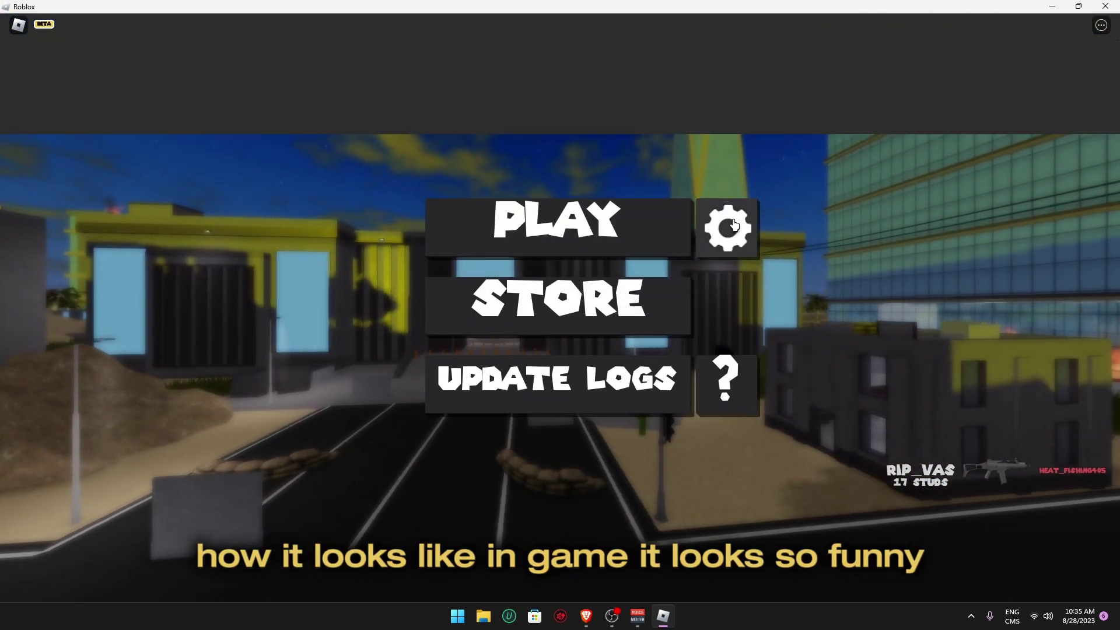
pyautogui.click(734, 225)
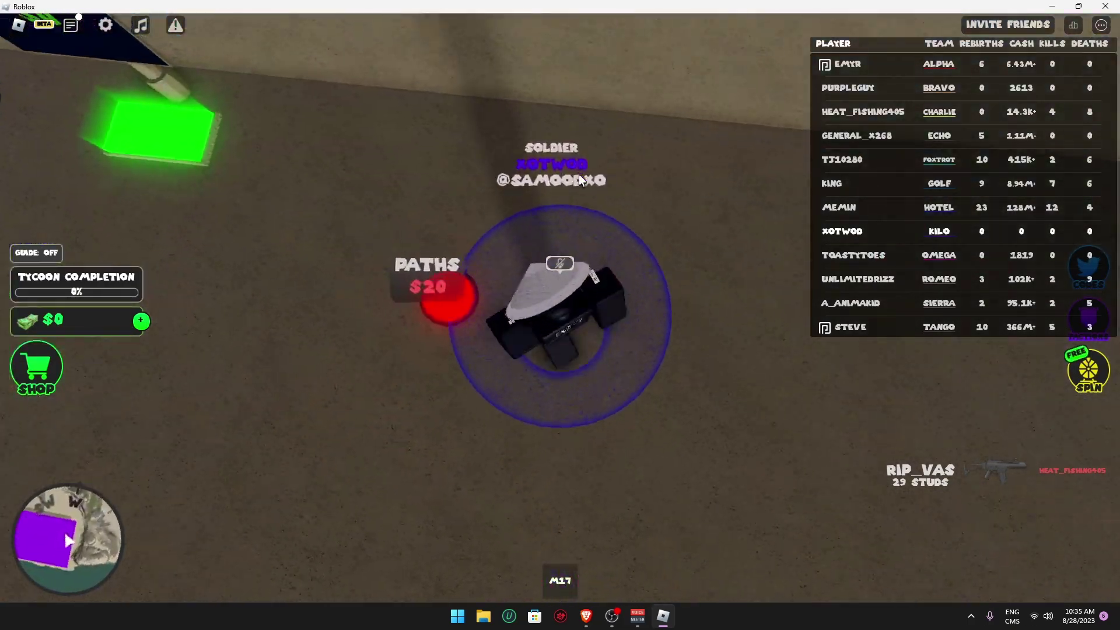
# - Equip the M17 pistol and fire it
pyautogui.press('1')
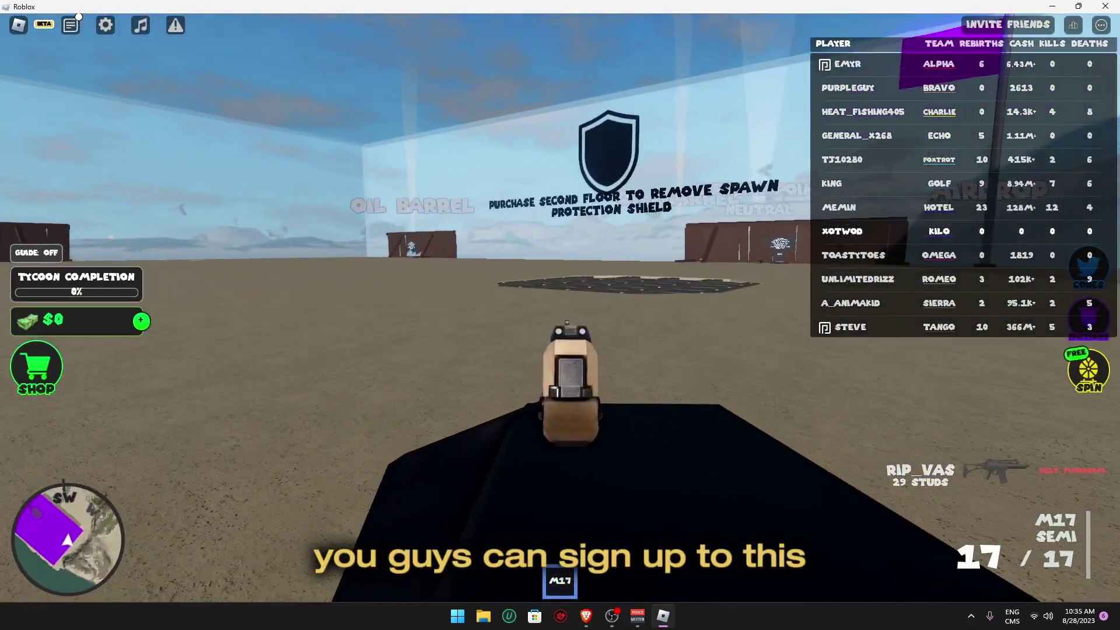
pyautogui.click(560, 315)
pyautogui.click(560, 315)
pyautogui.click(560, 315)
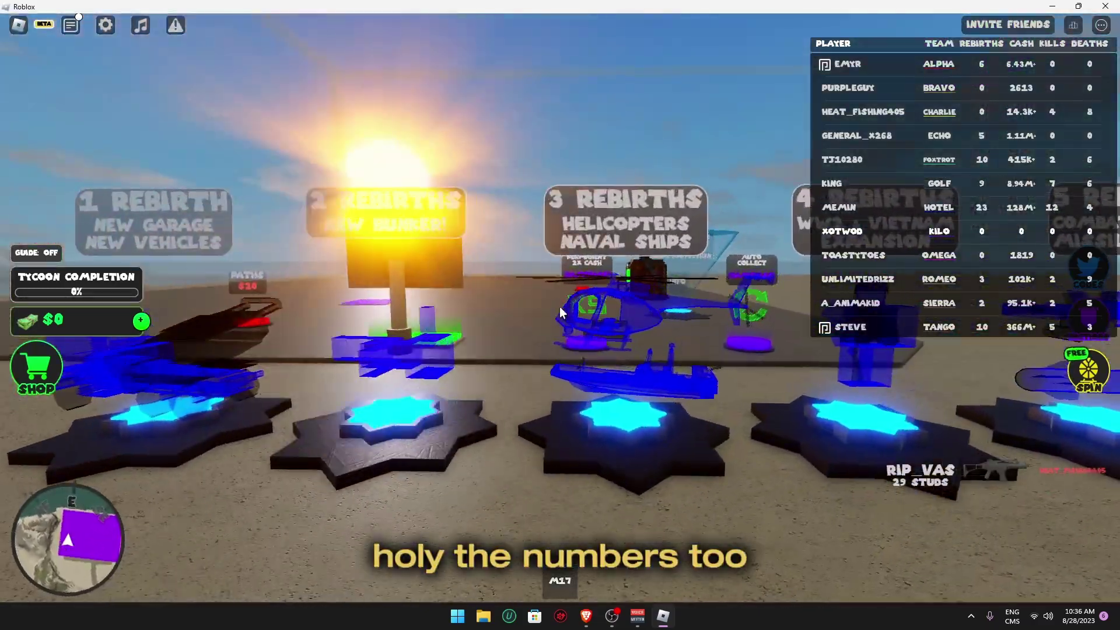